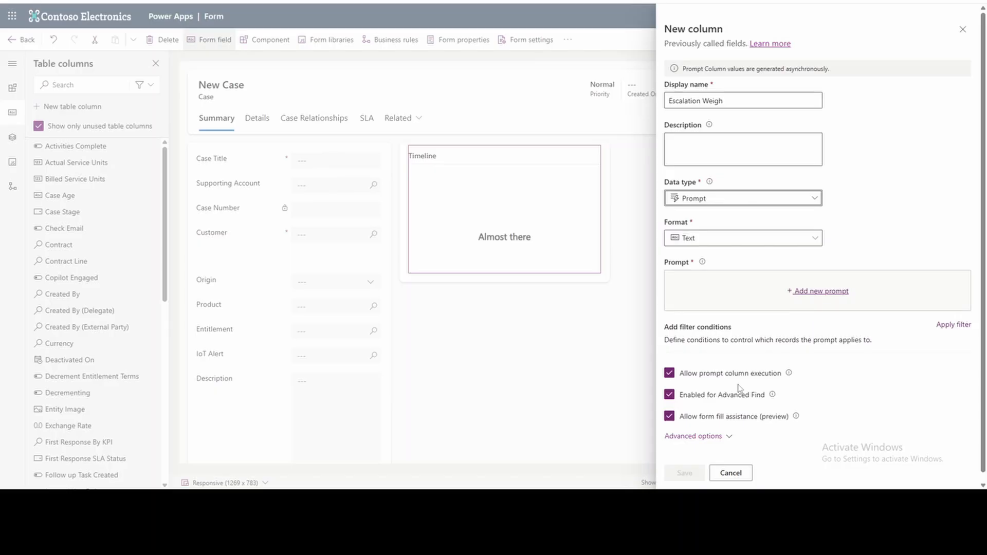
Complete the new column's display name as Escalation Weight.
{"action": "left_click", "coordinate": [873, 155]}
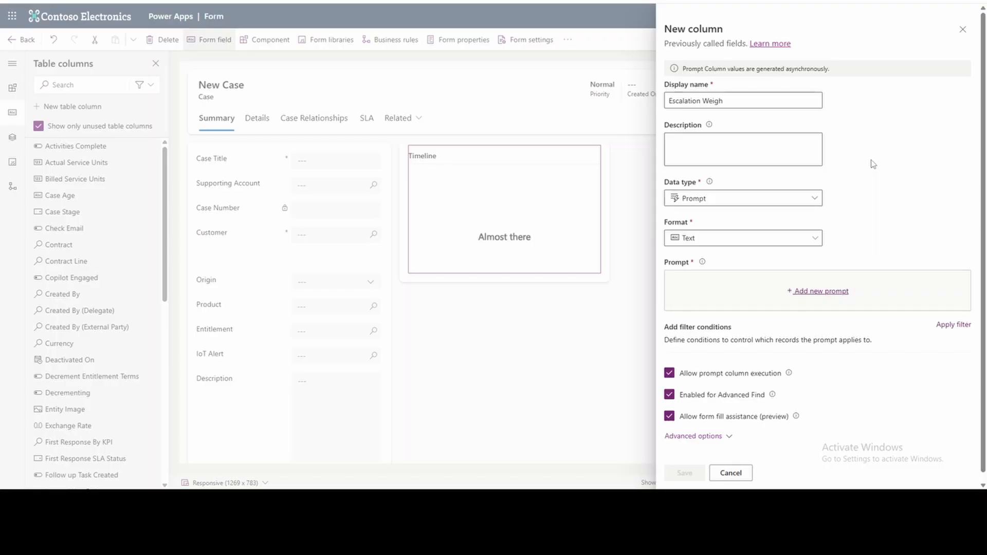
{"action": "type", "text": "t"}
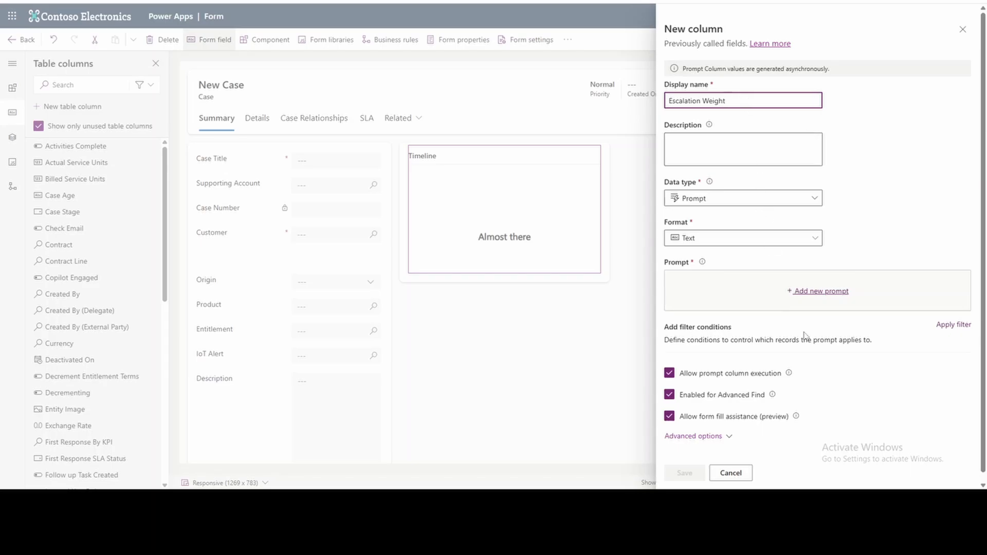
Switch to the code editor and review the High priority condition in the escalation formula.
{"action": "left_click", "coordinate": [706, 501]}
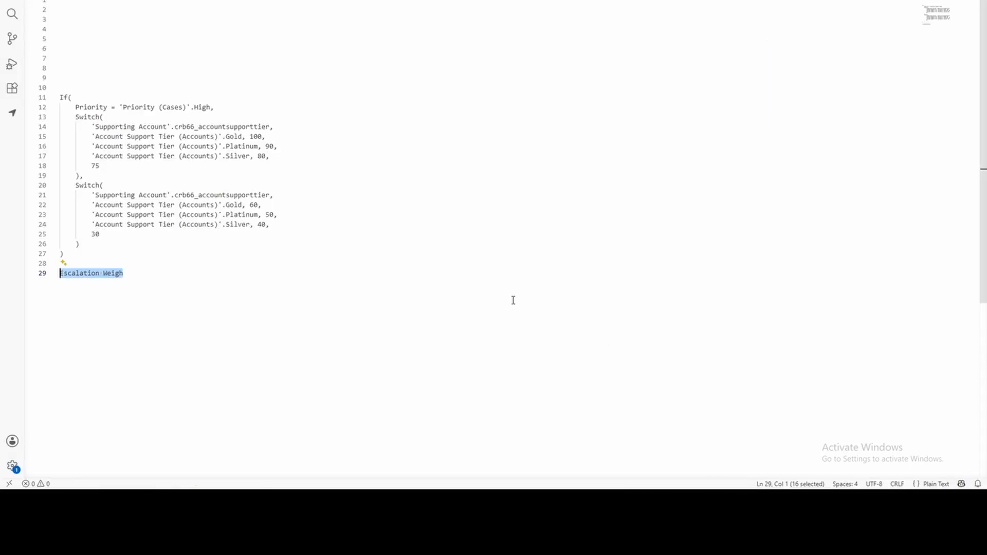
{"action": "left_click", "coordinate": [103, 254]}
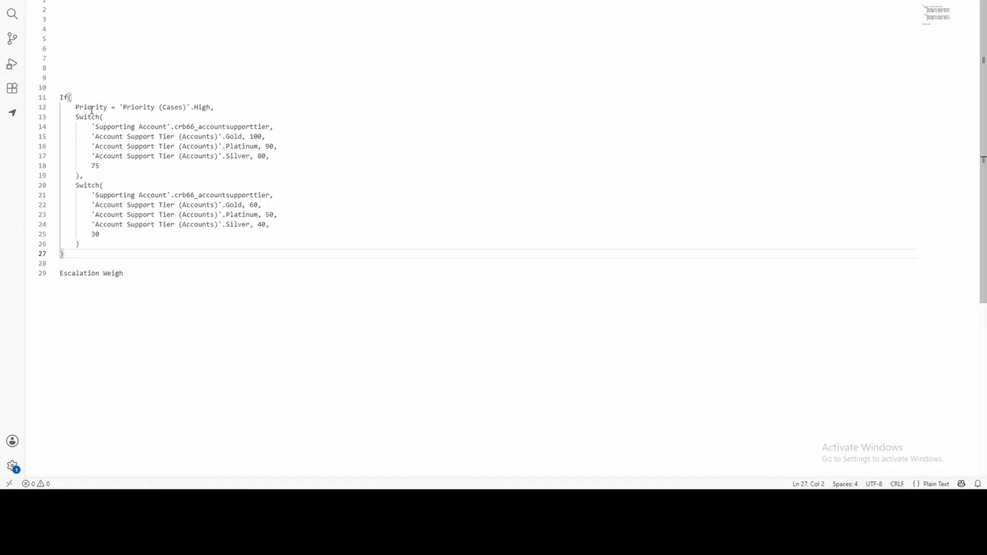
{"action": "double_click", "coordinate": [202, 107]}
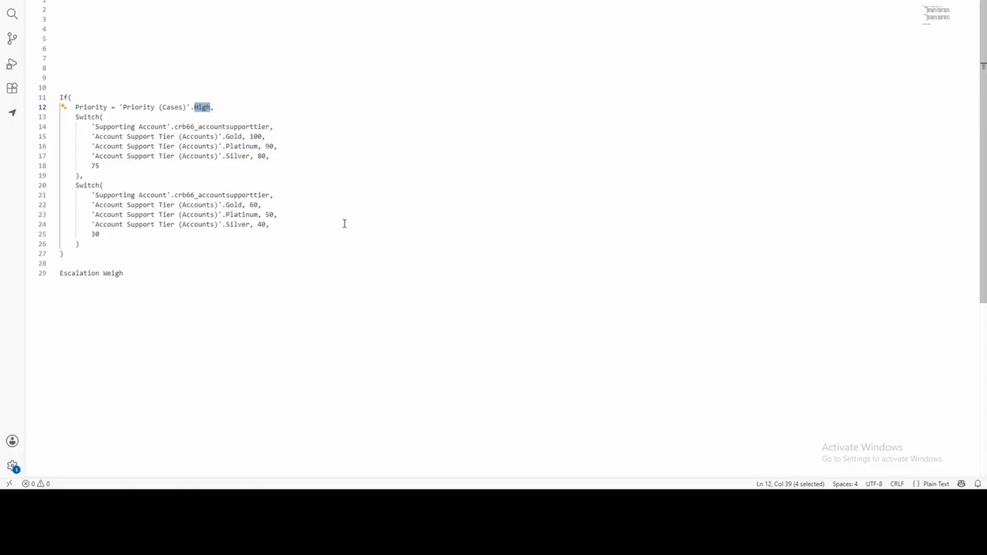
Switch to the Coffee Lab APJ account in Dynamics 365 and view the options for Account Support Tier.
{"action": "left_click", "coordinate": [591, 502]}
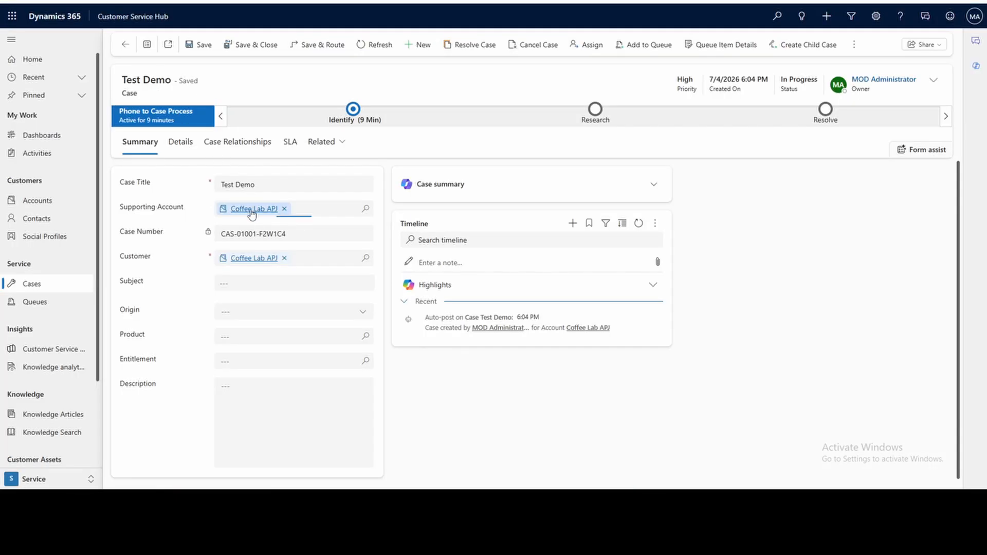
{"action": "left_click", "coordinate": [252, 211]}
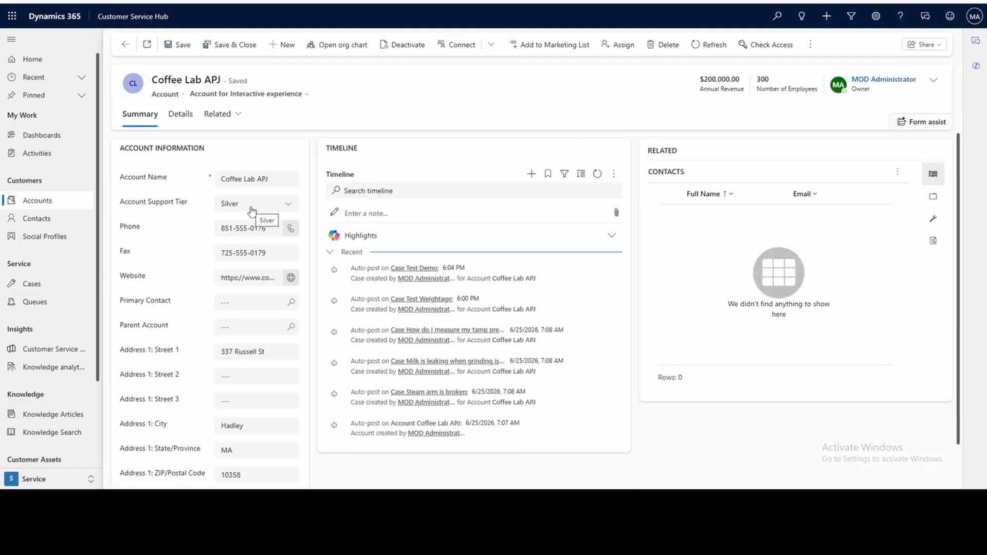
{"action": "left_click", "coordinate": [252, 210]}
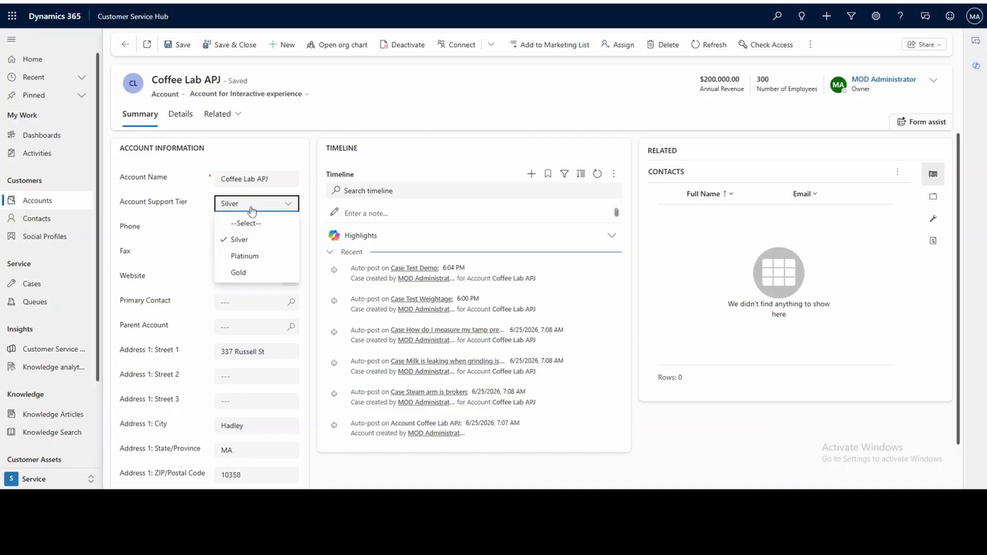
{"action": "left_click", "coordinate": [185, 197]}
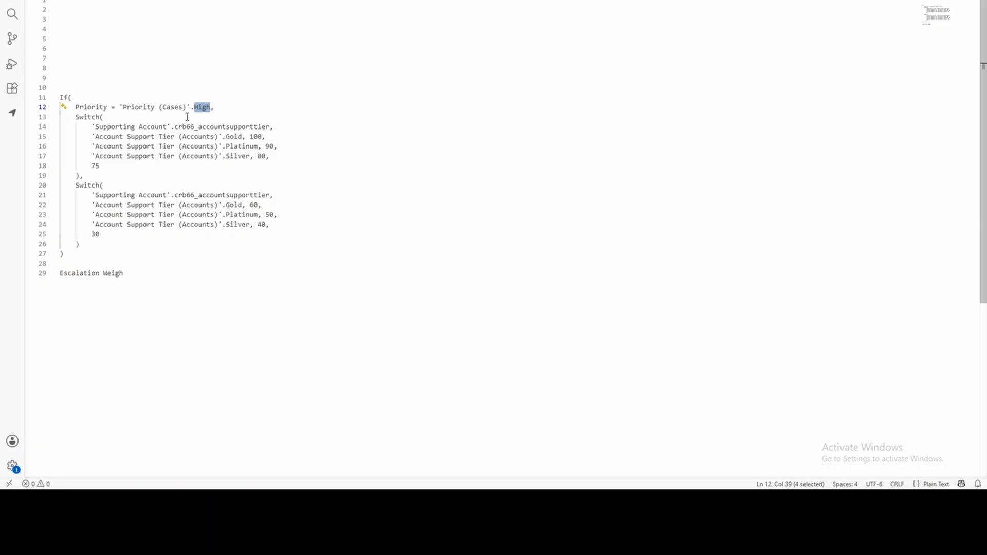
Return to the code editor and examine the formula's support tier field and its second Switch block.
{"action": "left_click", "coordinate": [202, 108]}
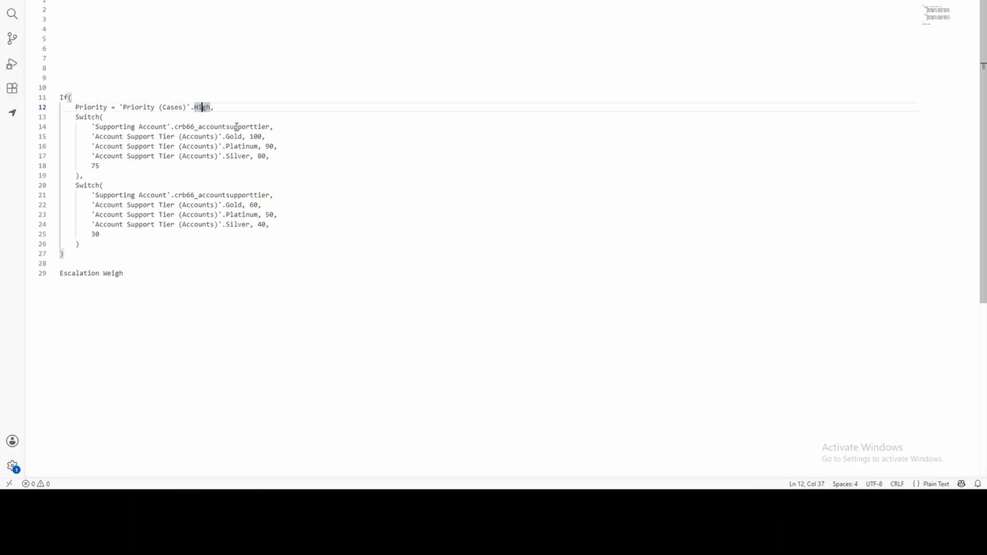
{"action": "left_click_drag", "start_coordinate": [270, 126], "coordinate": [175, 127]}
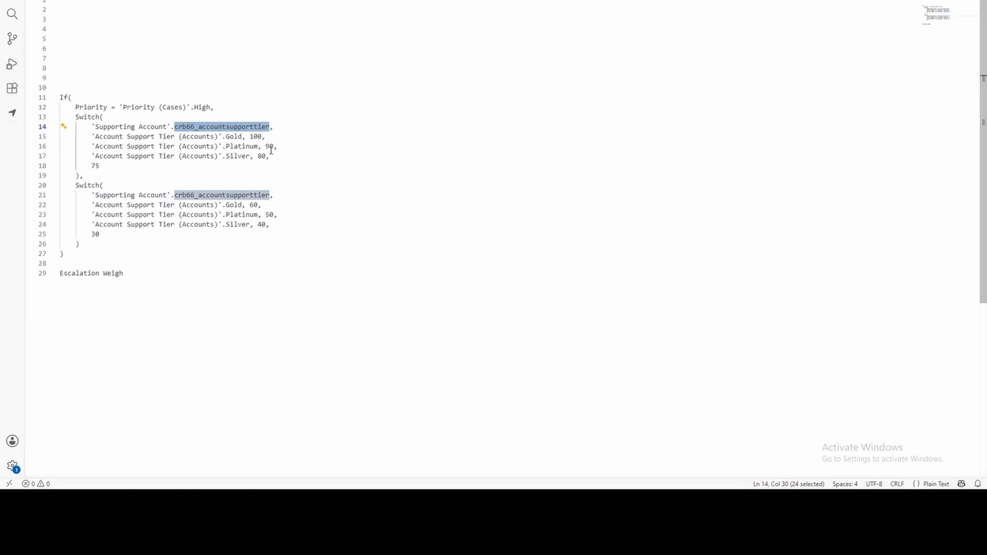
{"action": "left_click_drag", "start_coordinate": [76, 186], "coordinate": [79, 244]}
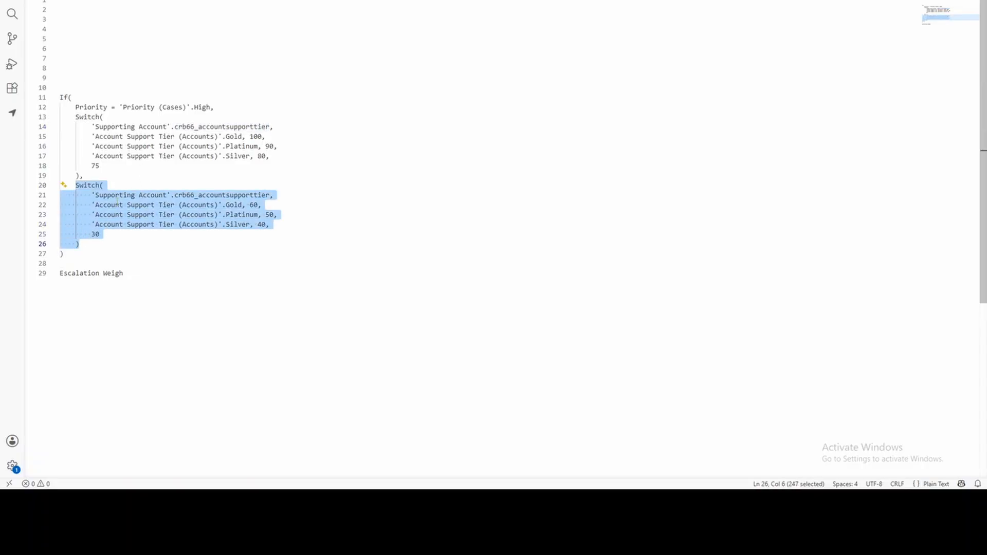
{"action": "left_click", "coordinate": [96, 241]}
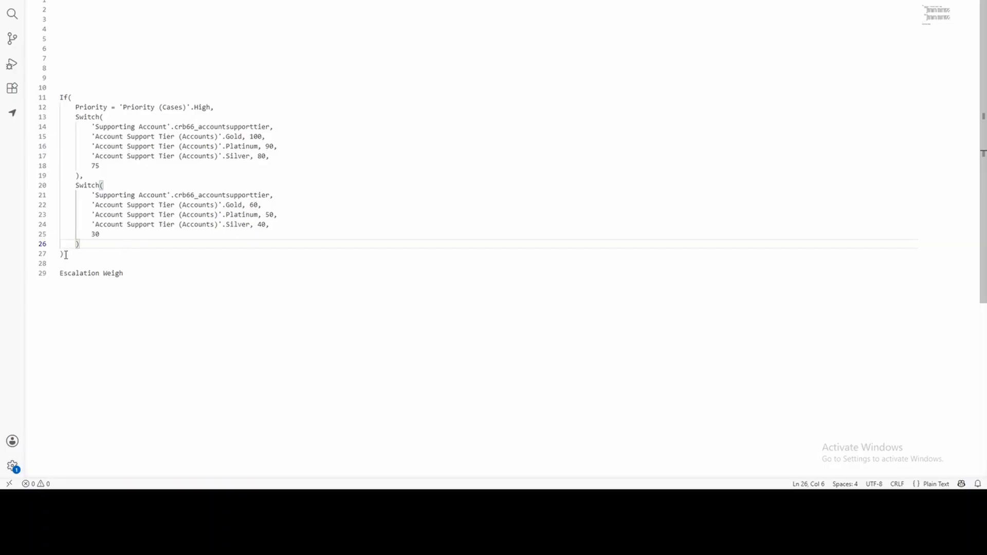
Copy the whole If formula from the code editor and switch back to the Power Apps form editor.
{"action": "left_click_drag", "start_coordinate": [66, 255], "coordinate": [59, 97]}
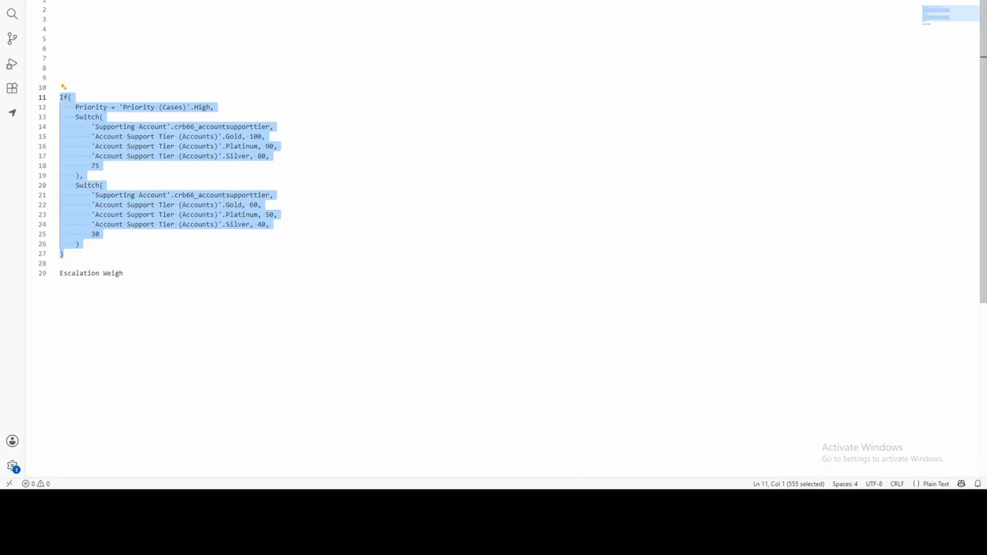
{"action": "left_click", "coordinate": [612, 452]}
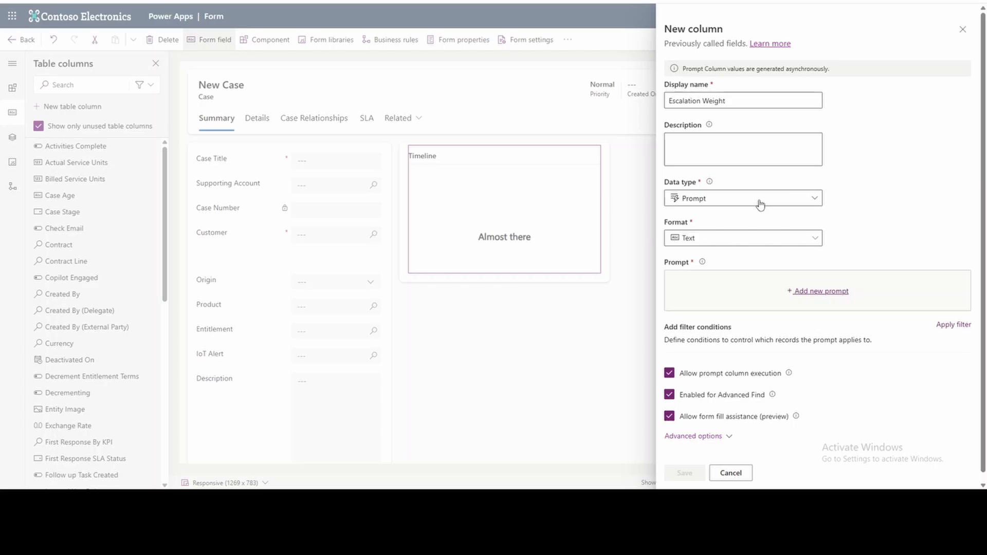
Set the data type of the Escalation Weight column to Formula.
{"action": "left_click", "coordinate": [816, 300]}
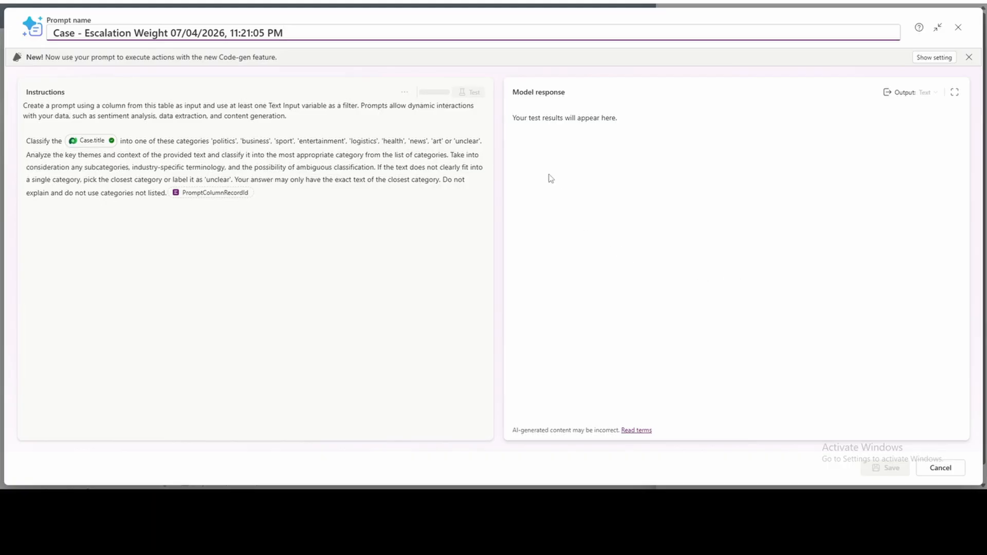
{"action": "left_click", "coordinate": [941, 468]}
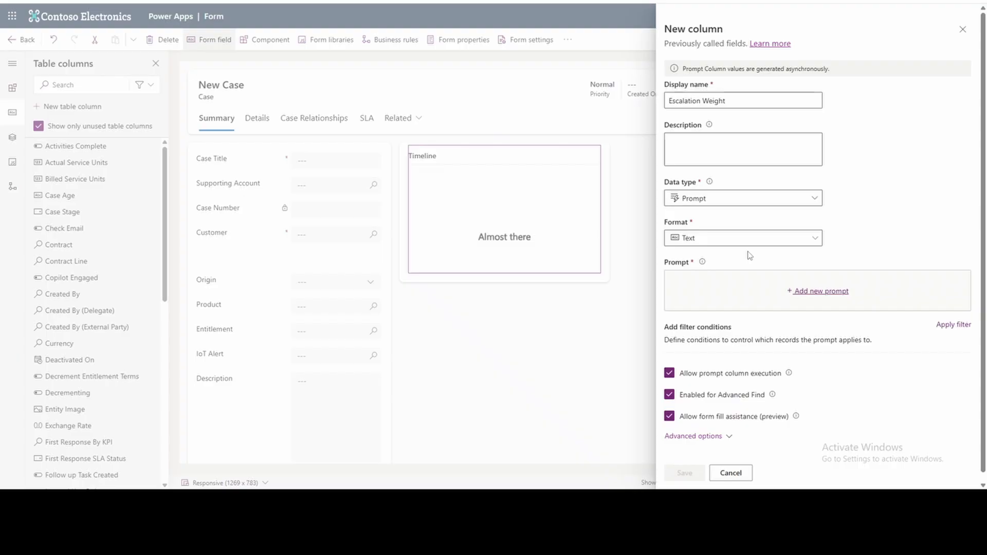
{"action": "left_click", "coordinate": [719, 206]}
{"action": "left_click", "coordinate": [706, 389]}
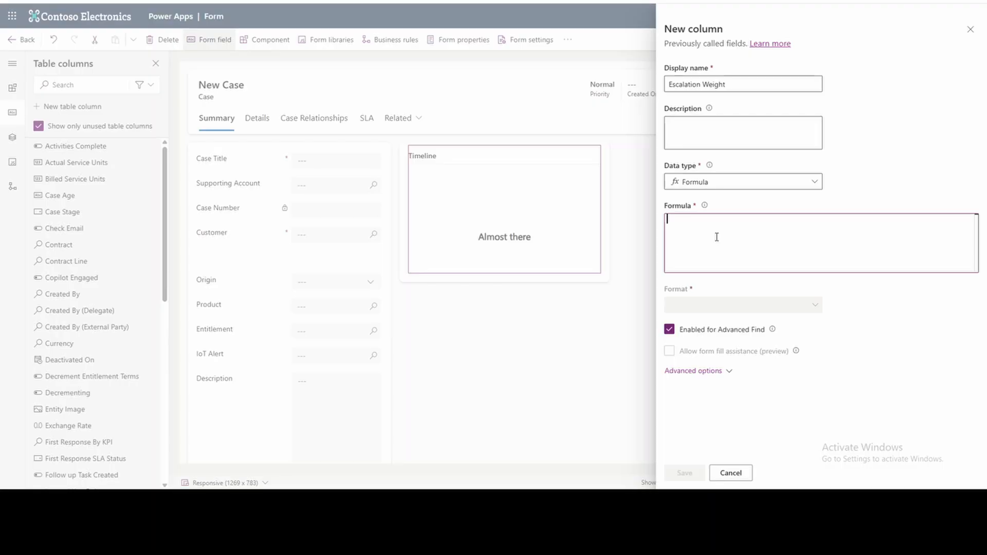
Paste the copied If formula as the column's formula and save the new column.
{"action": "key", "text": "ctrl+v"}
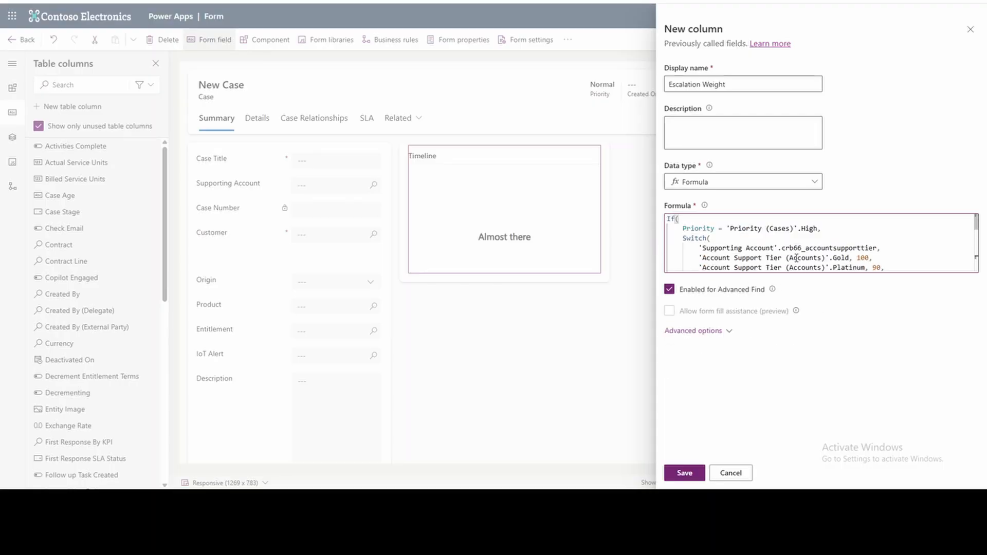
{"action": "scroll", "coordinate": [796, 258], "scroll_direction": "down", "scroll_amount": 2}
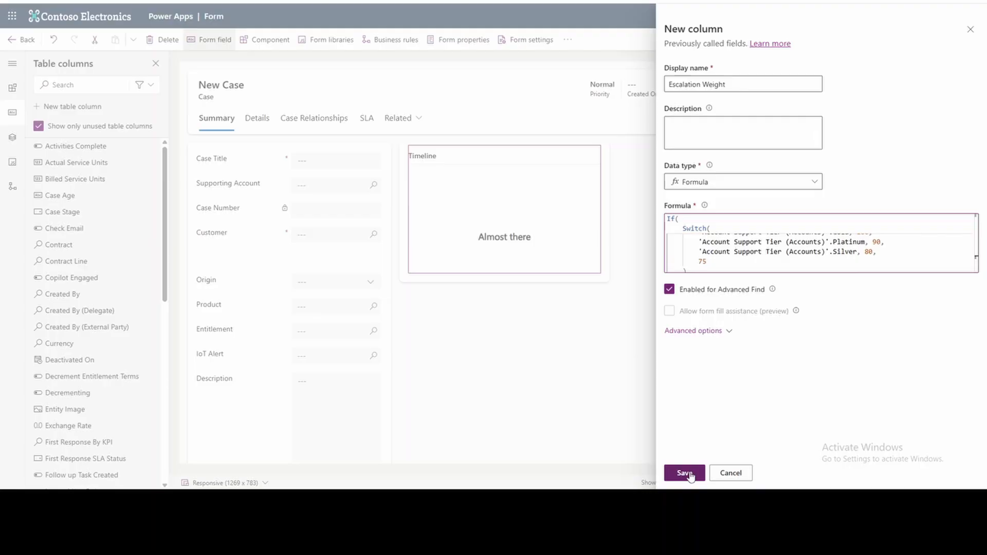
{"action": "left_click", "coordinate": [685, 473]}
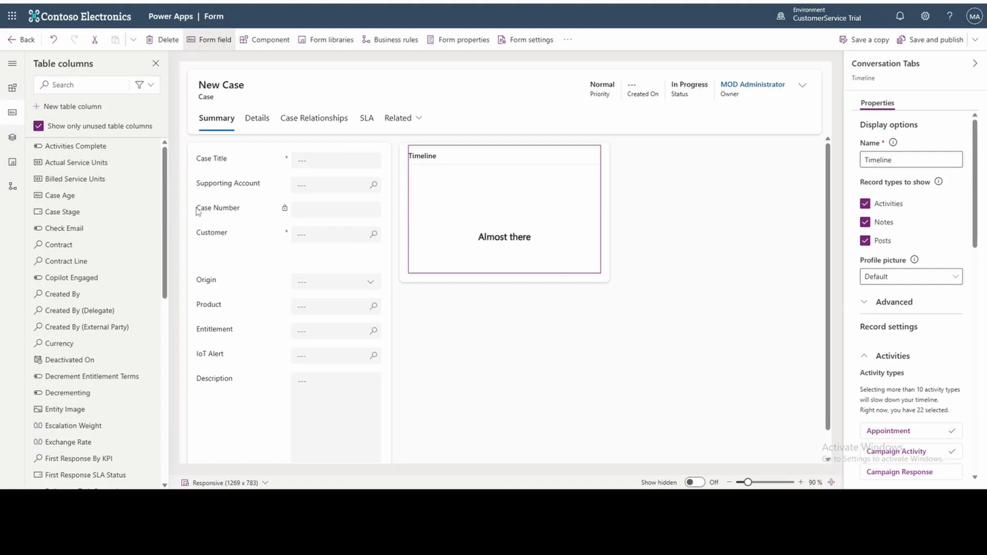
Add the Escalation Weight column to the case form between Supporting Account and Case Number, then save and publish the form.
{"action": "left_click", "coordinate": [70, 85]}
{"action": "type", "text": "esc"}
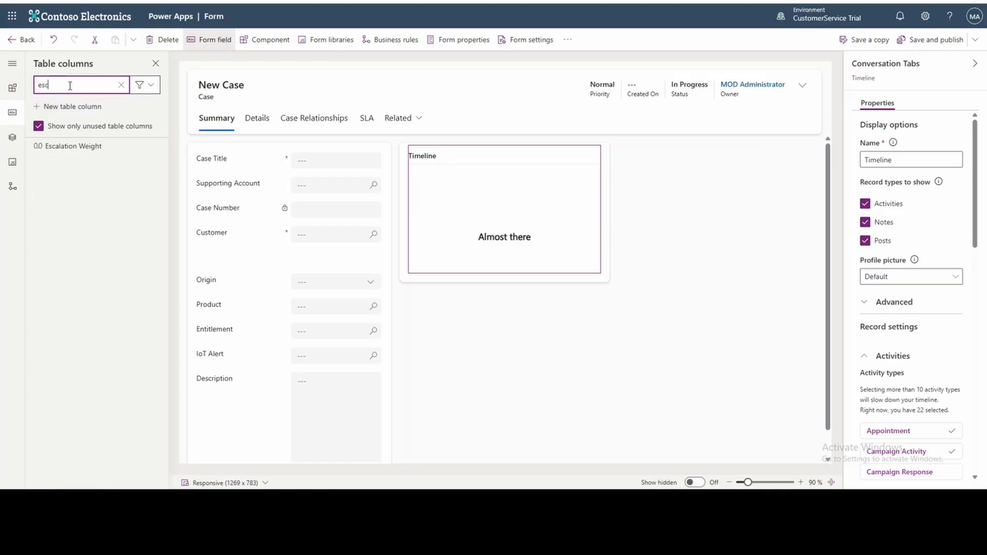
{"action": "left_click_drag", "start_coordinate": [72, 146], "coordinate": [278, 205]}
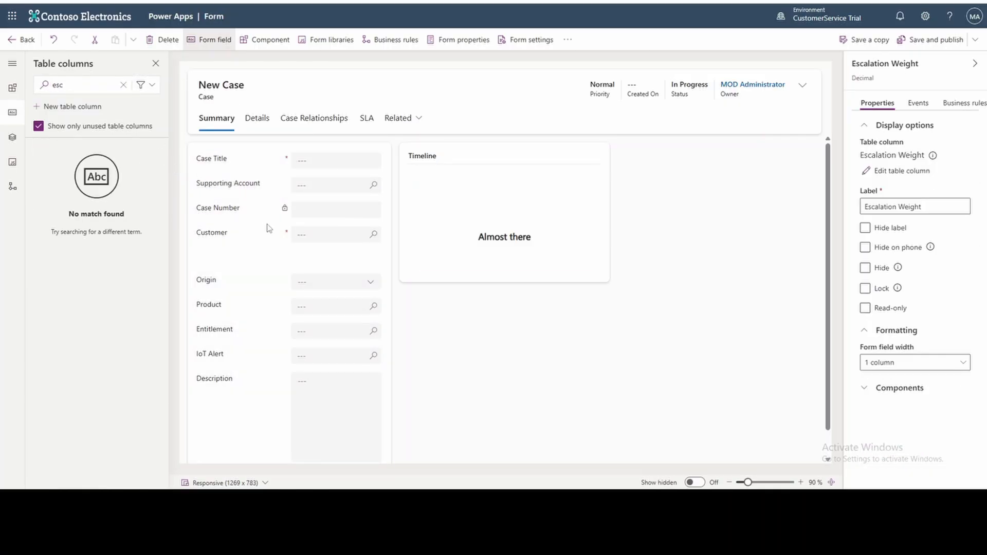
{"action": "left_click", "coordinate": [944, 40]}
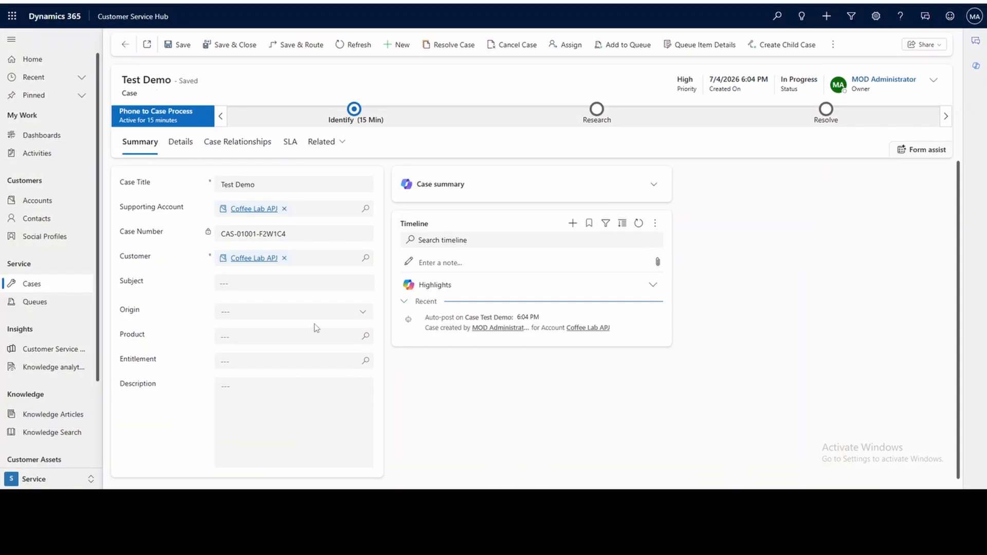
Switch to the Test Demo case in Dynamics 365 and hard reload the page with its cache emptied.
{"action": "right_click", "coordinate": [375, 324]}
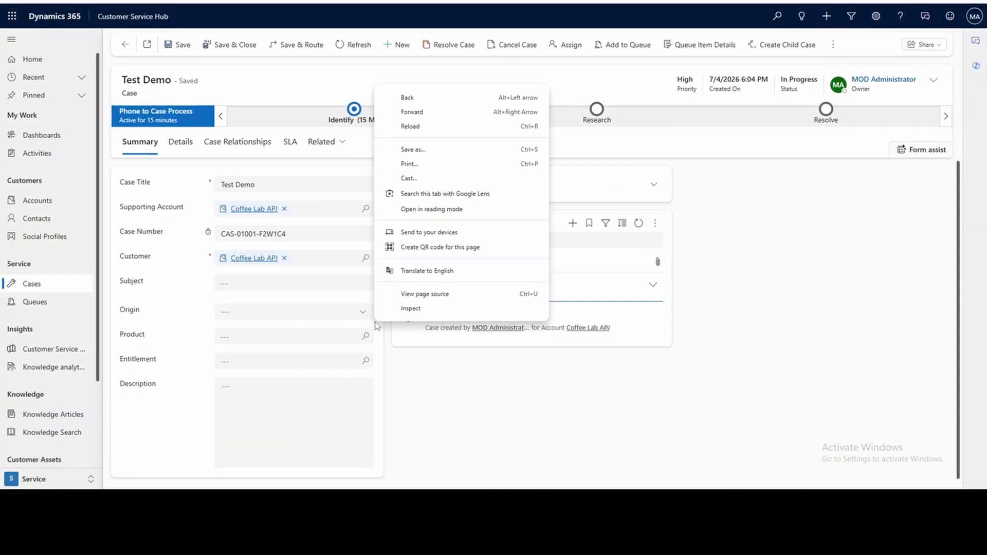
{"action": "left_click", "coordinate": [385, 307]}
{"action": "right_click", "coordinate": [51, 1]}
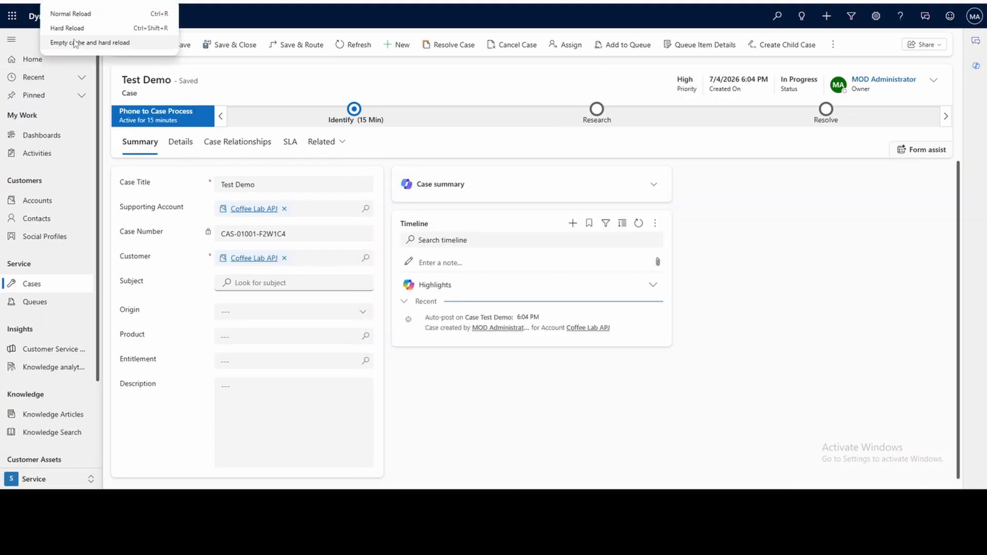
{"action": "left_click", "coordinate": [75, 43]}
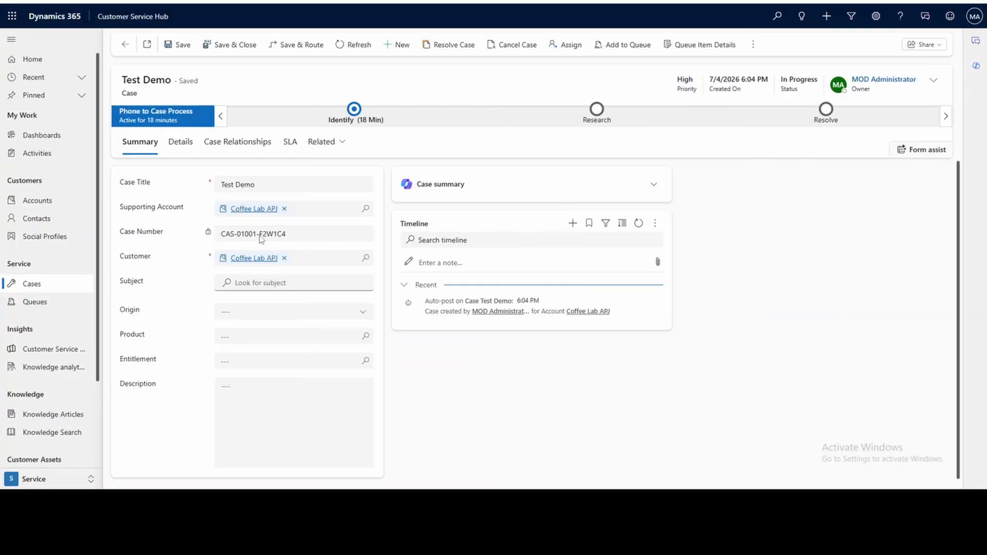
Start a new case titled "Demo Escalation weightate" with Coffee Lab APJ as the supporting account.
{"action": "left_click", "coordinate": [387, 49]}
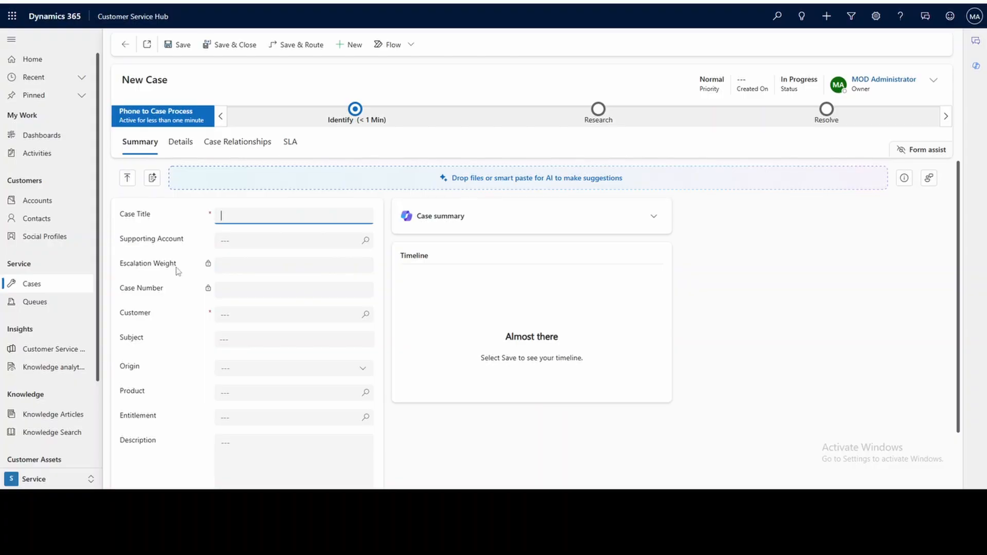
{"action": "left_click_drag", "start_coordinate": [177, 270], "coordinate": [121, 269]}
{"action": "left_click", "coordinate": [258, 217]}
{"action": "type", "text": "Demo Escalation weightate"}
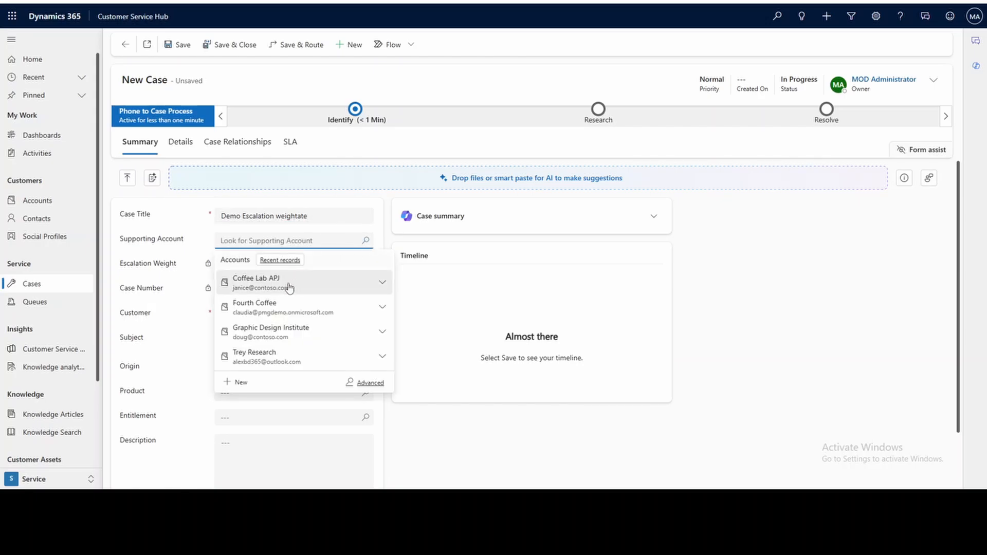
{"action": "left_click", "coordinate": [288, 284]}
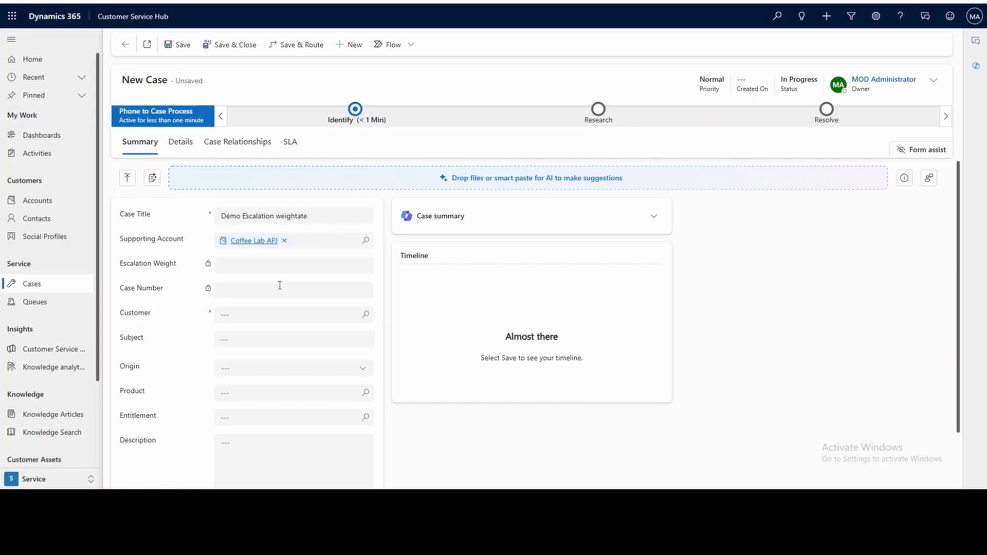
Open the supporting account's record and check its Account Support Tier.
{"action": "left_click", "coordinate": [251, 242]}
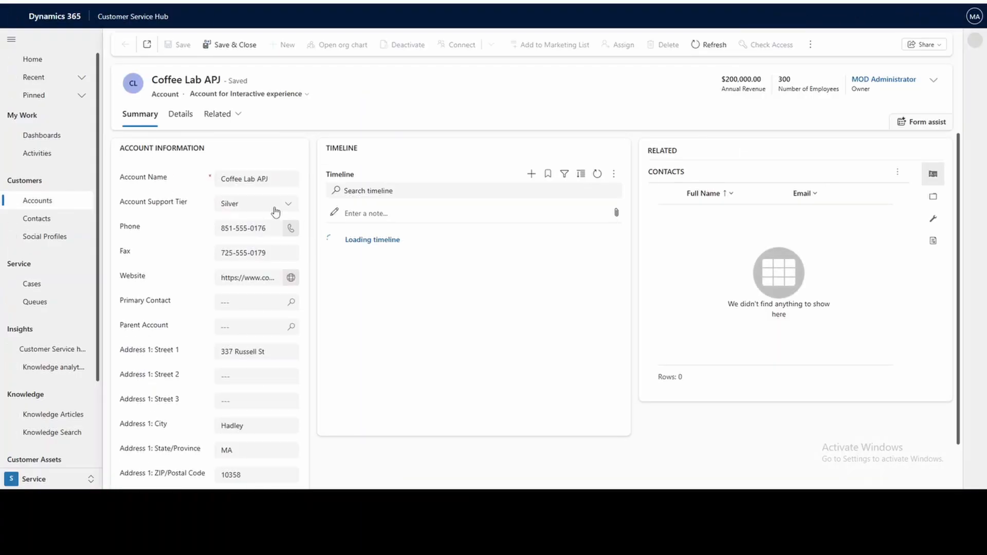
{"action": "left_click", "coordinate": [97, 2]}
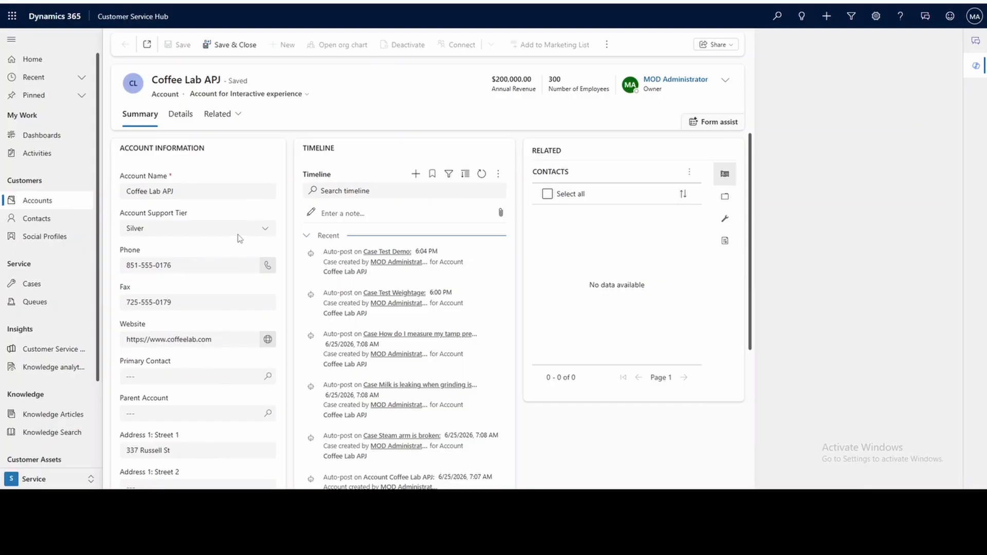
{"action": "left_click", "coordinate": [241, 230]}
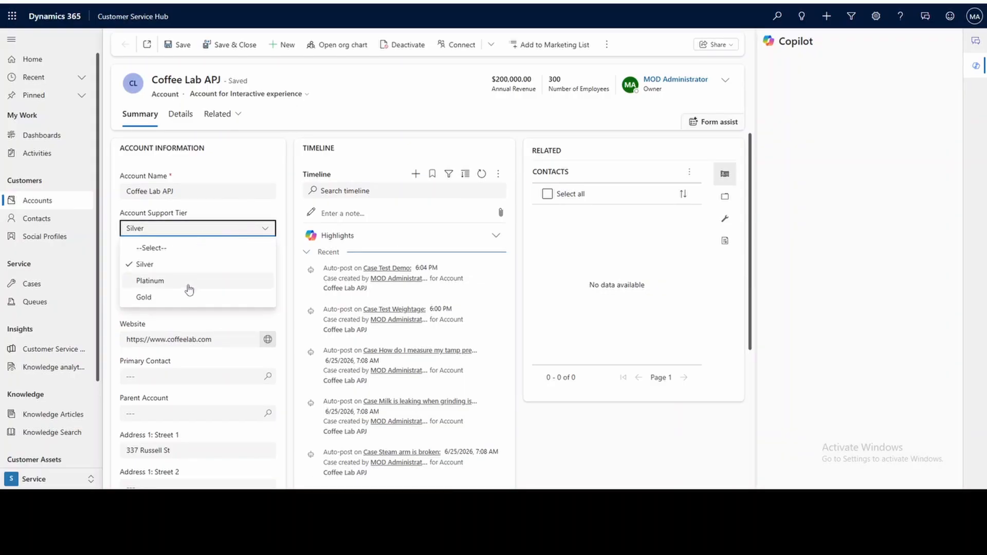
{"action": "left_click", "coordinate": [186, 262]}
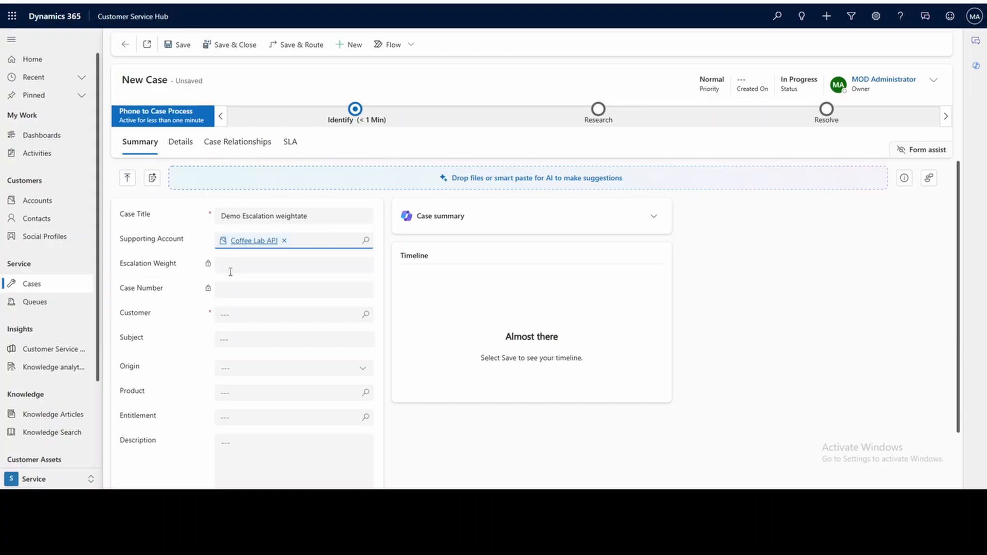
Set the new case's customer to Coffee Lab APJ and save the case.
{"action": "left_click", "coordinate": [181, 46]}
{"action": "left_click", "coordinate": [365, 331]}
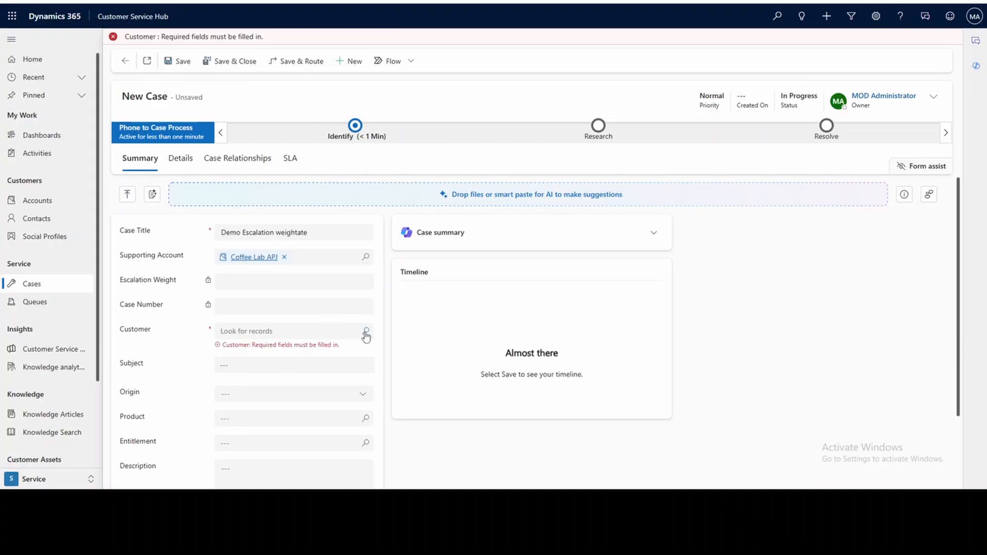
{"action": "left_click", "coordinate": [278, 201]}
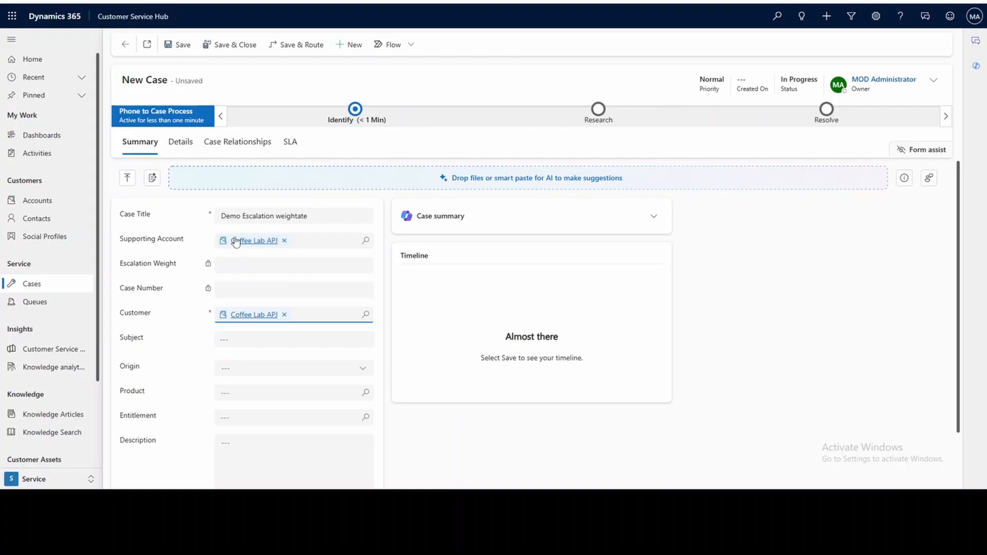
{"action": "left_click", "coordinate": [169, 48]}
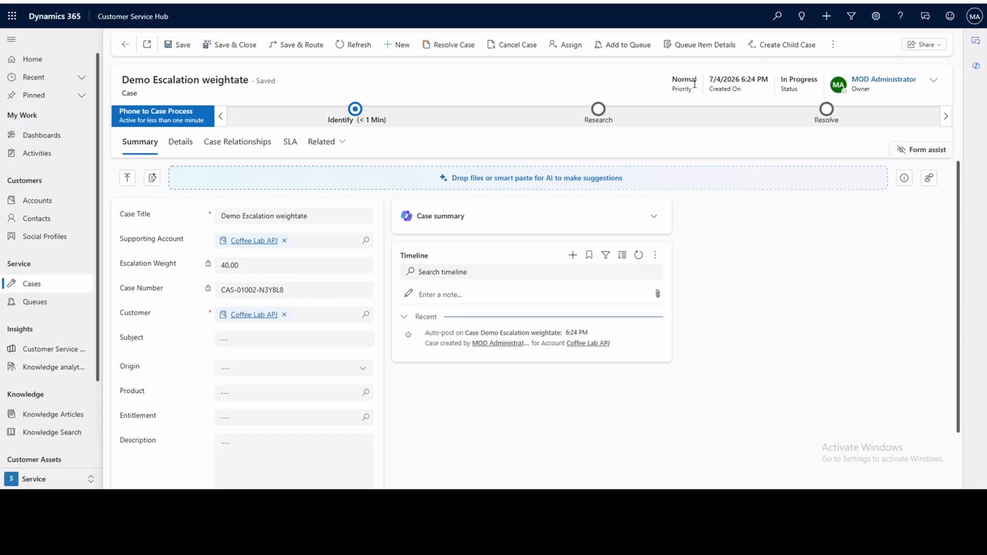
Set the Demo Escalation weightate case's priority to High and save it to test the Escalation Weight formula.
{"action": "left_click", "coordinate": [934, 80]}
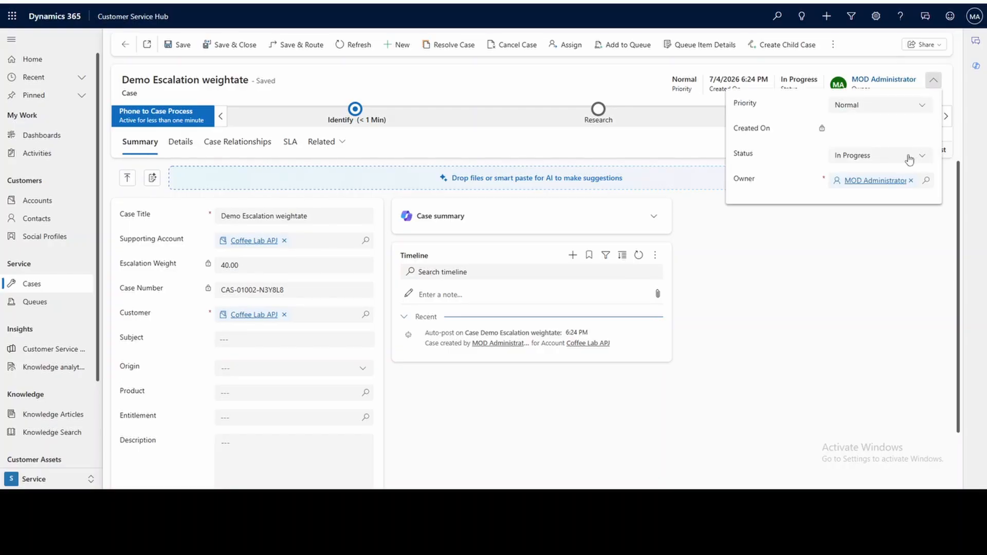
{"action": "left_click", "coordinate": [931, 105]}
{"action": "left_click", "coordinate": [855, 139]}
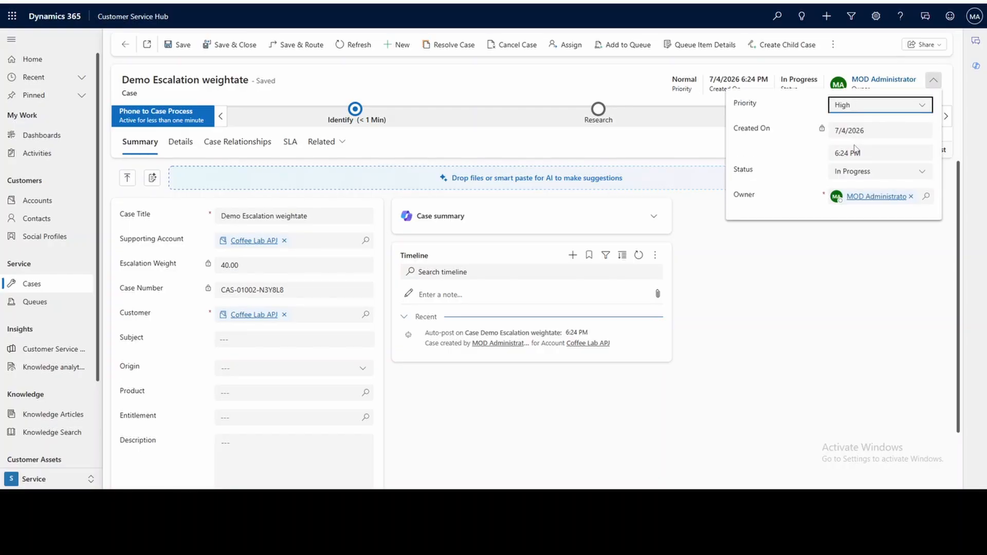
{"action": "left_click", "coordinate": [178, 46]}
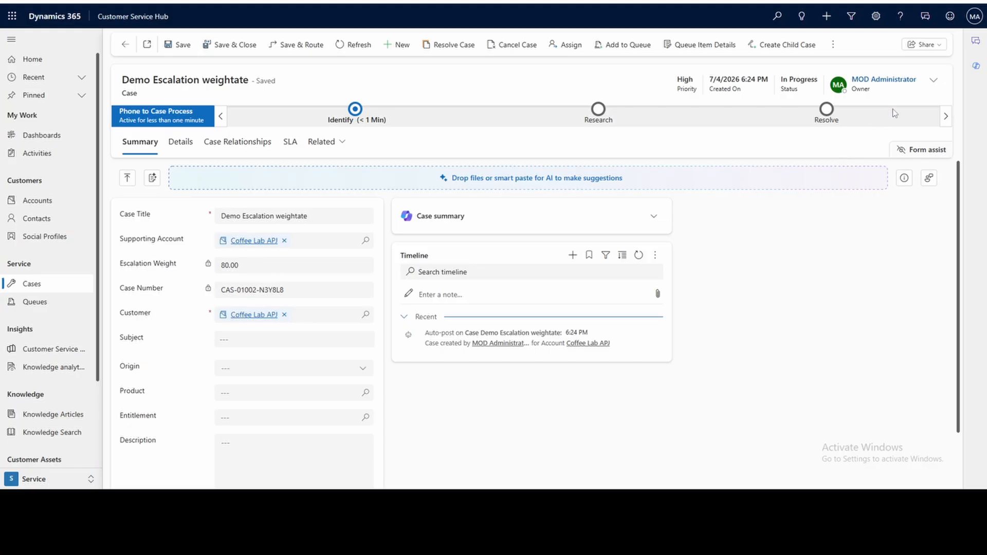
Set the case's priority back to Normal and save it to recalculate the Escalation Weight.
{"action": "left_click", "coordinate": [934, 81]}
{"action": "left_click", "coordinate": [874, 105]}
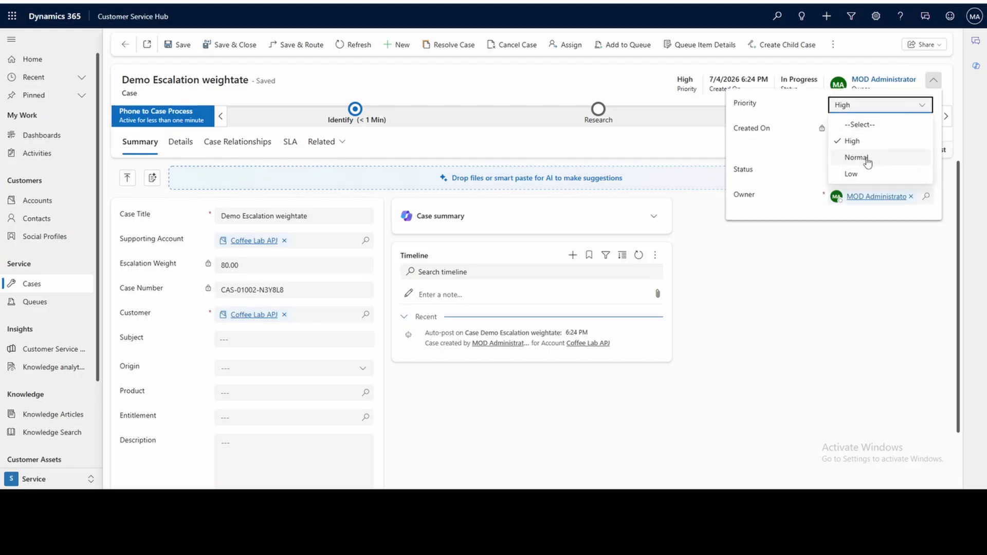
{"action": "left_click", "coordinate": [860, 158]}
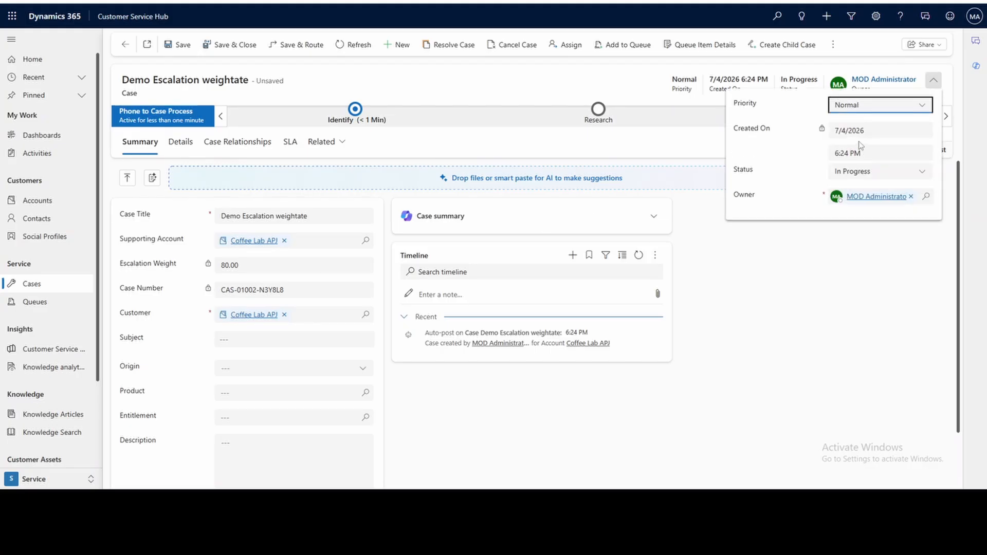
{"action": "left_click", "coordinate": [177, 47]}
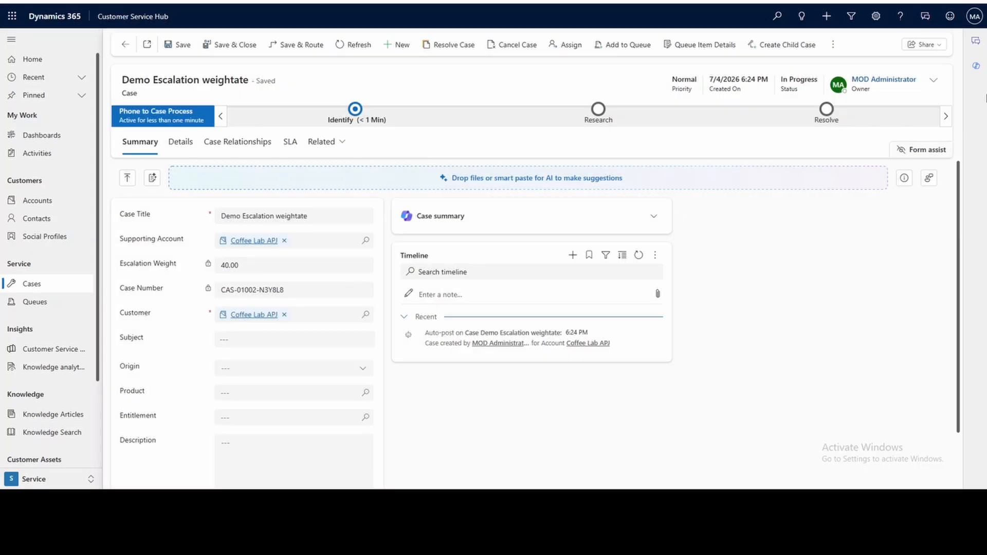
Set the case's priority to High again and save the case.
{"action": "left_click", "coordinate": [934, 80]}
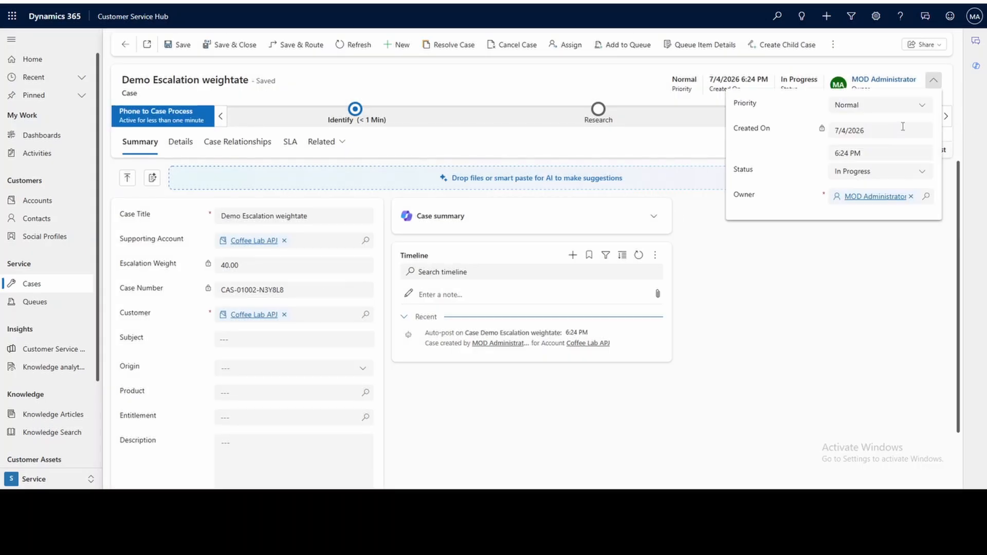
{"action": "left_click", "coordinate": [881, 105]}
{"action": "left_click", "coordinate": [872, 139]}
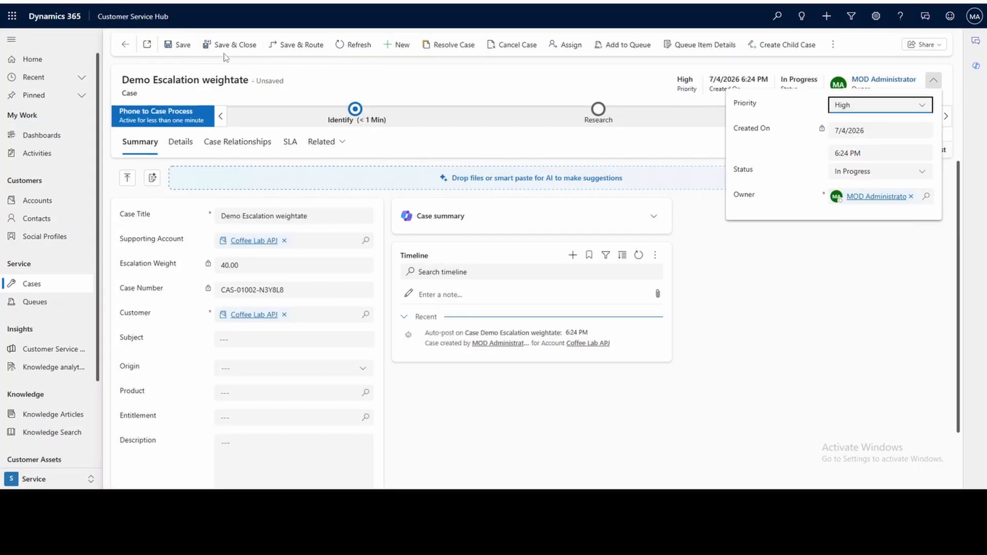
{"action": "left_click", "coordinate": [180, 45]}
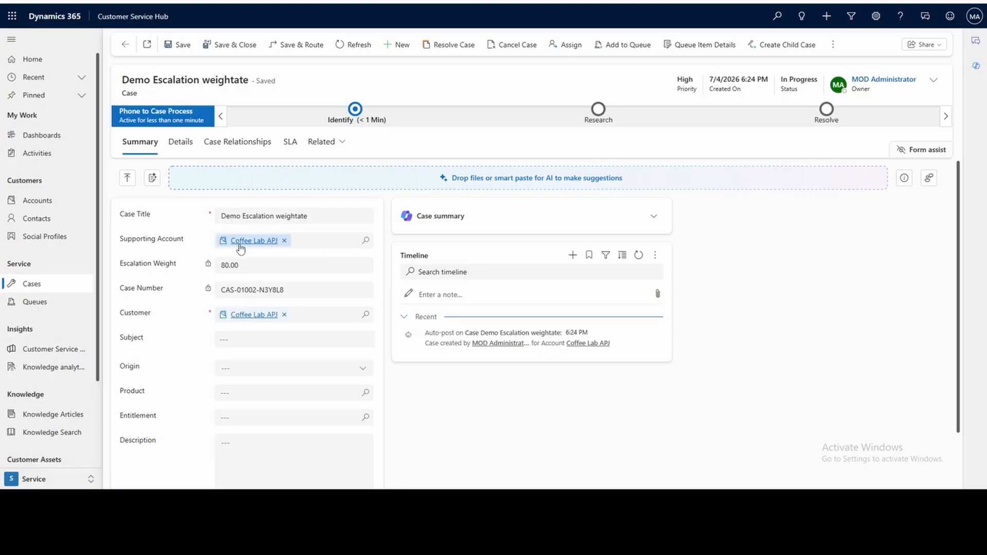
Set the Coffee Lab APJ account's Account Support Tier to Platinum, save it, and refresh the case to check its Escalation Weight.
{"action": "left_click", "coordinate": [242, 241]}
{"action": "left_click", "coordinate": [249, 229]}
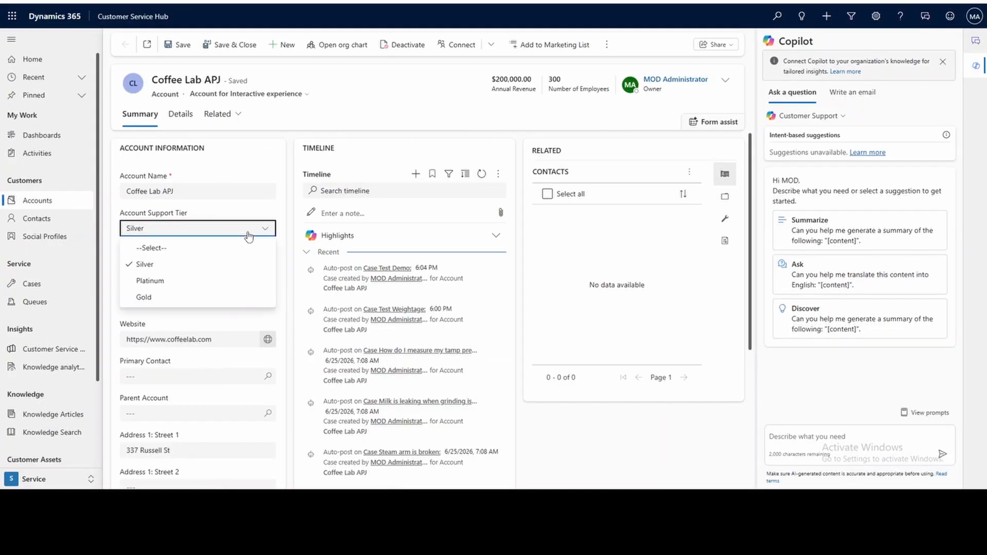
{"action": "left_click", "coordinate": [188, 284]}
{"action": "left_click", "coordinate": [183, 45]}
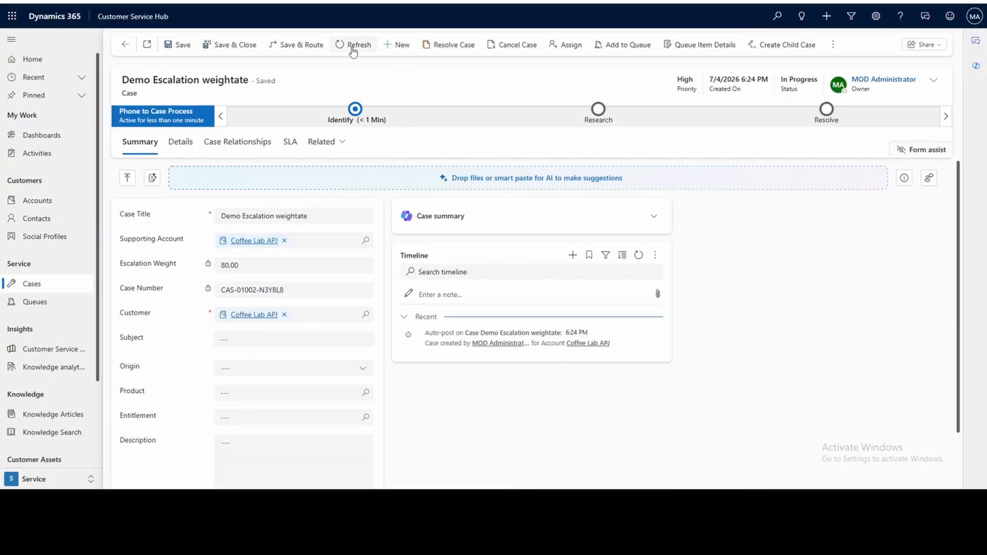
{"action": "left_click", "coordinate": [352, 46]}
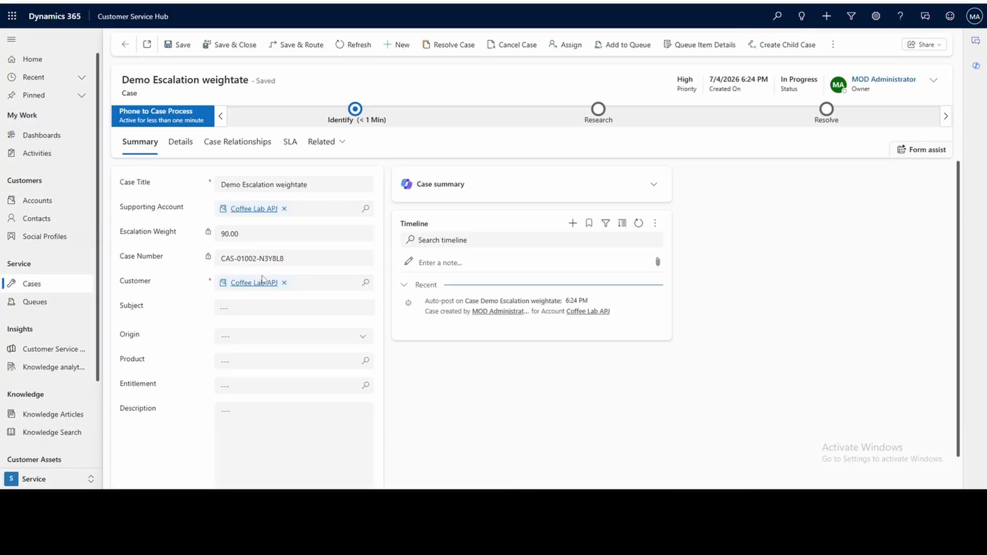
{"action": "left_click_drag", "start_coordinate": [241, 236], "coordinate": [218, 239]}
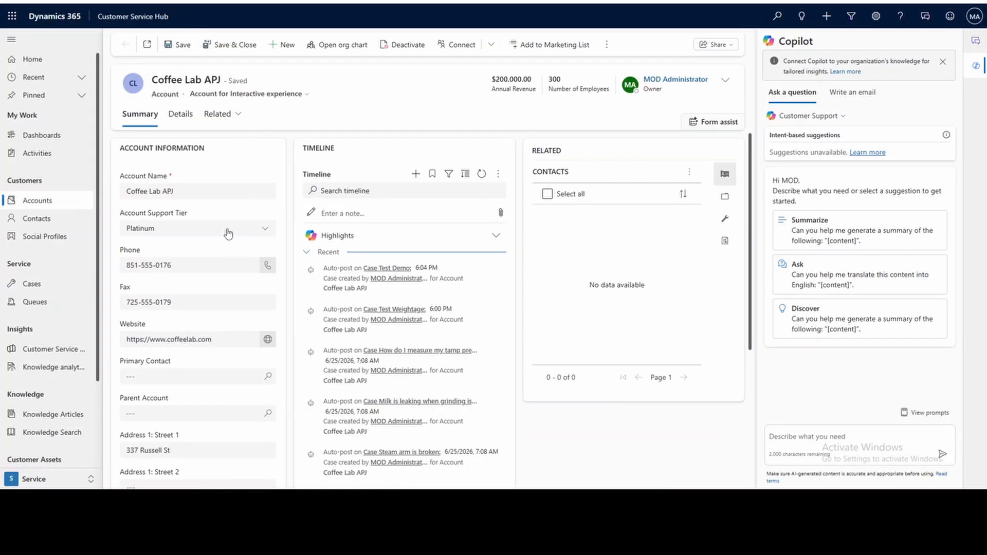
Return to the Coffee Lab APJ account, set its Account Support Tier to Gold, and save the record.
{"action": "left_click", "coordinate": [226, 230]}
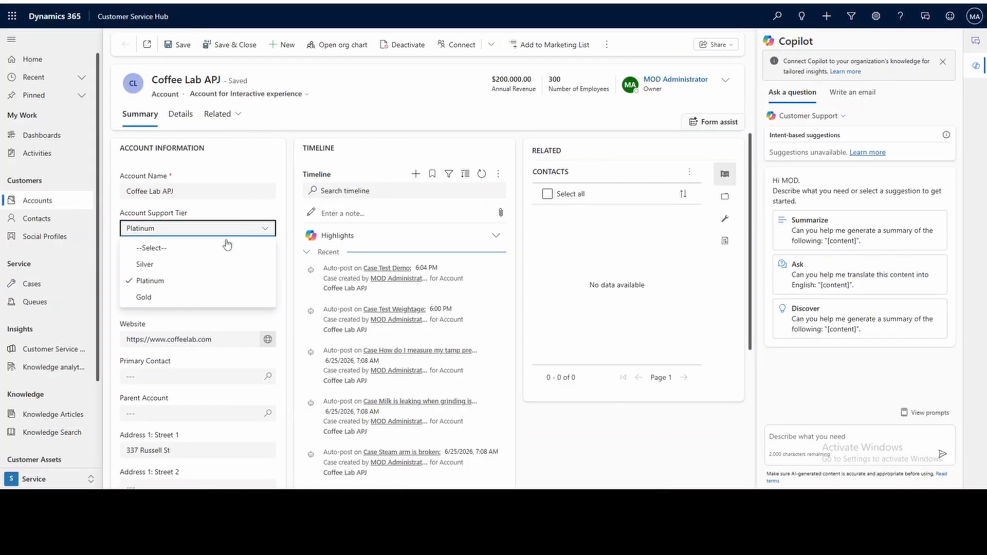
{"action": "left_click", "coordinate": [179, 298]}
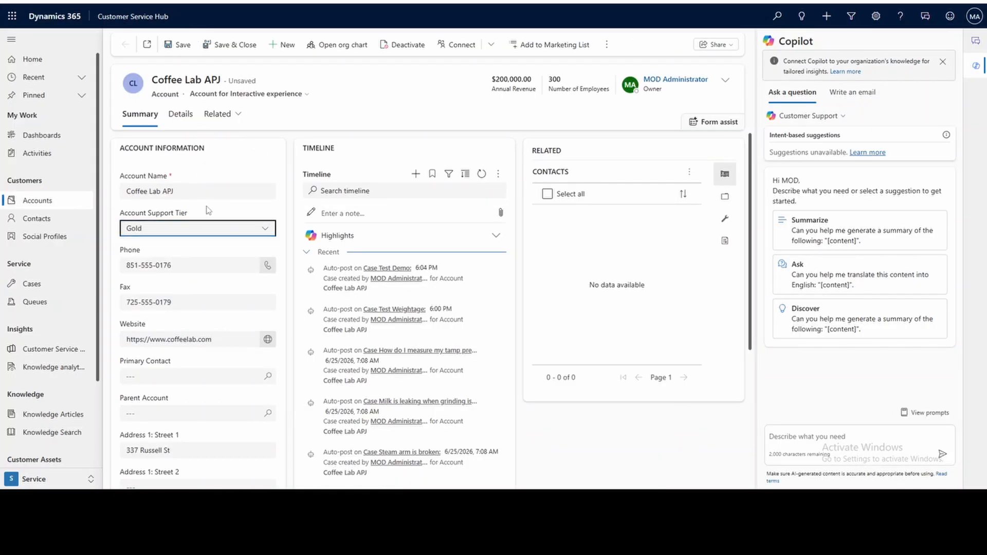
{"action": "left_click", "coordinate": [183, 45]}
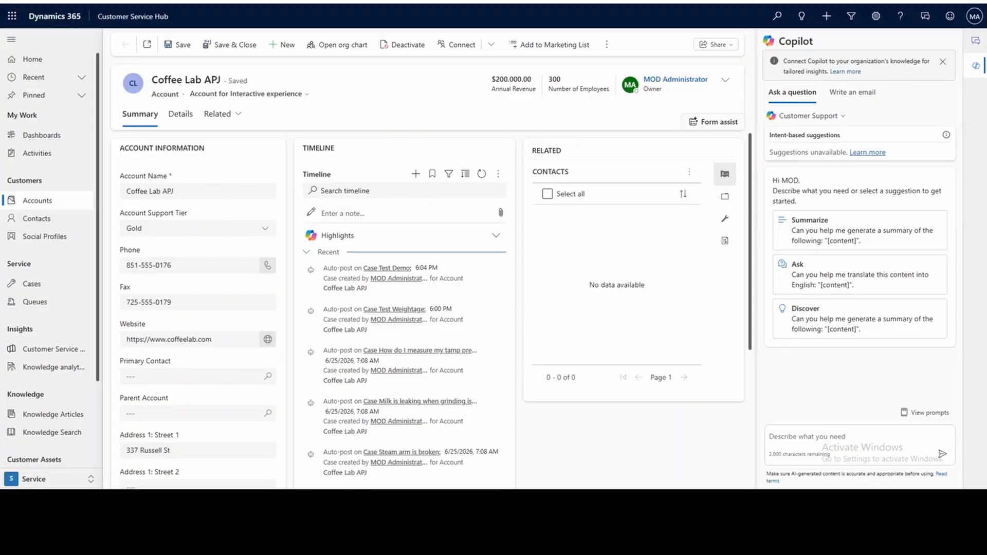